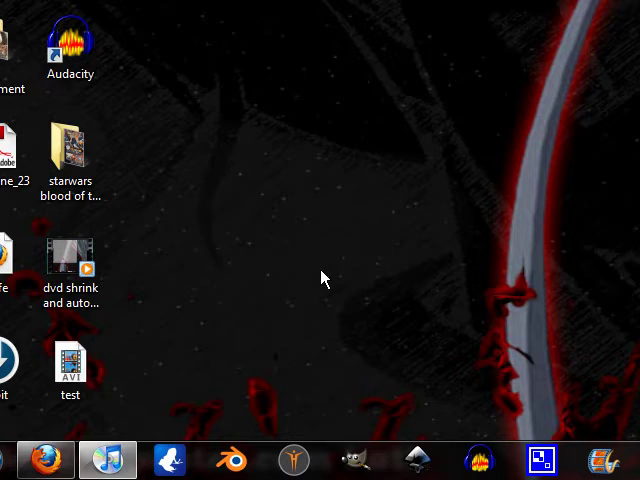
Launch Blender from the taskbar and move its console window aside
click(237, 464)
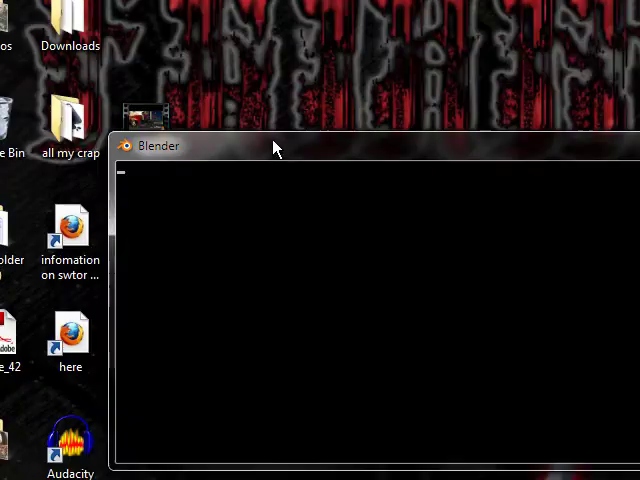
drag(273, 147, 311, 154)
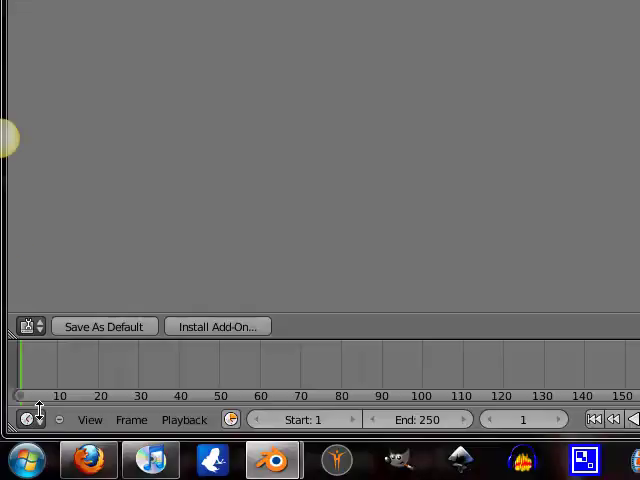
Turn the preferences area into a 3D View with the properties sidebar shown
click(40, 327)
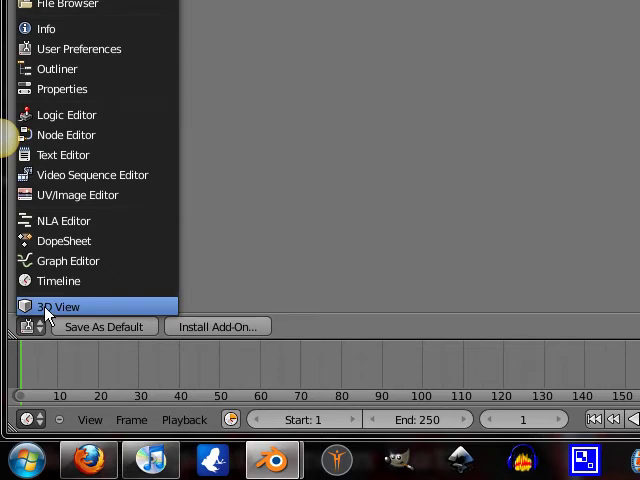
click(45, 307)
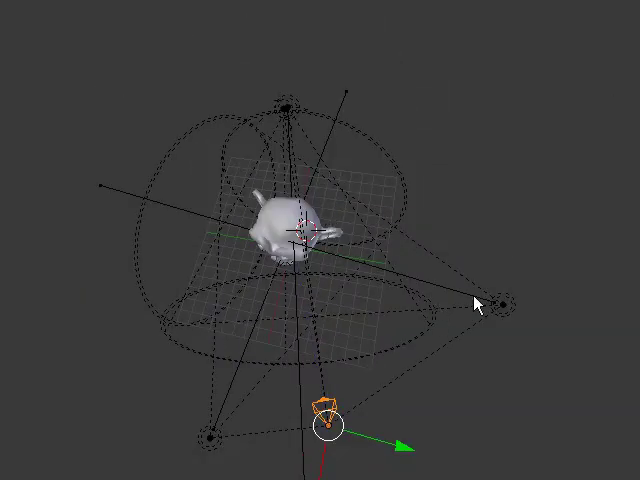
key(n)
Duplicate the spot lamp and orbit to see the camera and lamps
right_click(402, 304)
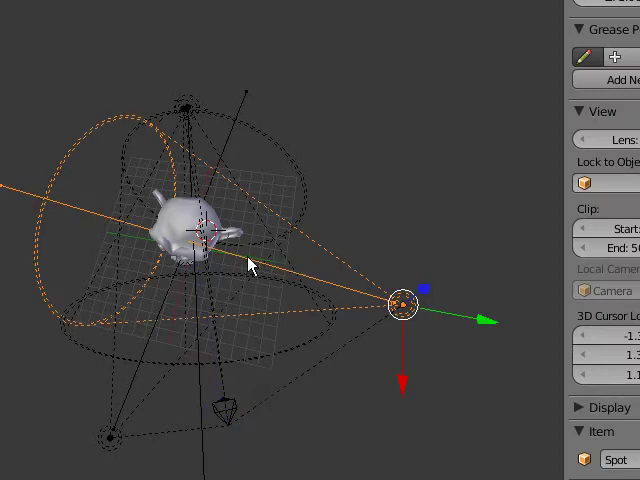
scroll(248, 265, up, 3)
scroll(250, 264, down, 1)
key(shift+d)
mouse_move(303, 343)
middle_down()
mouse_move(307, 245)
mouse_move(370, 282)
mouse_move(521, 256)
mouse_move(277, 204)
mouse_move(277, 213)
mouse_move(290, 199)
mouse_move(186, 282)
mouse_move(194, 233)
mouse_move(184, 201)
middle_up()
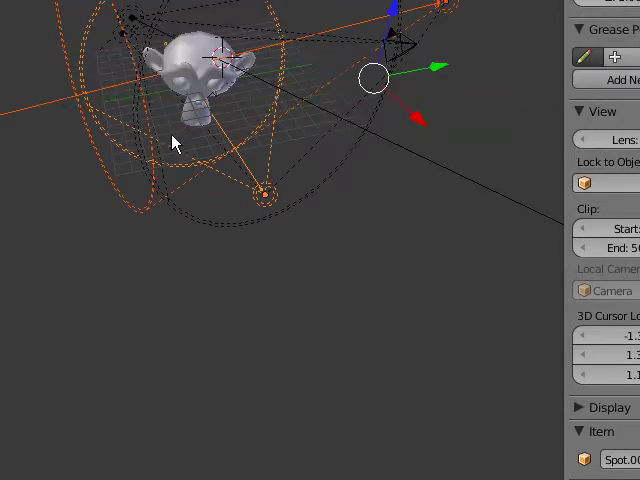
scroll(199, 198, up, 2)
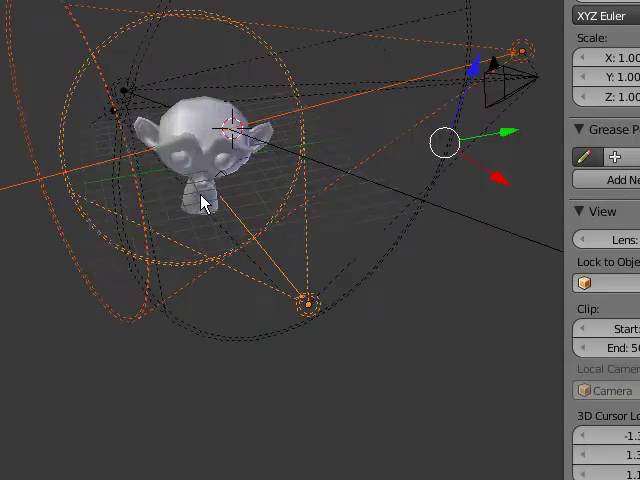
scroll(201, 203, up, 2)
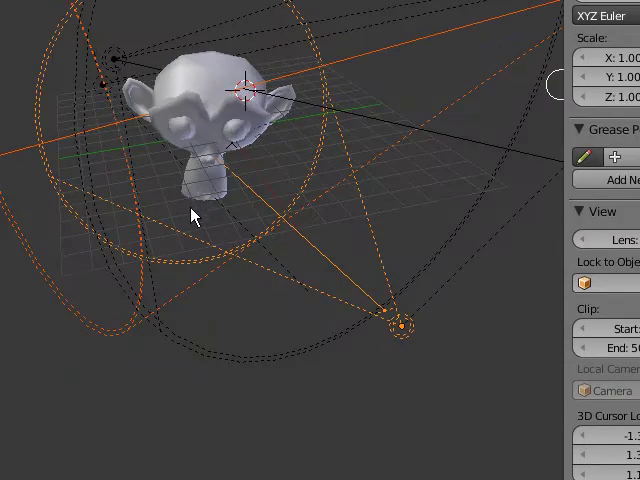
middle_drag(181, 219, 163, 362)
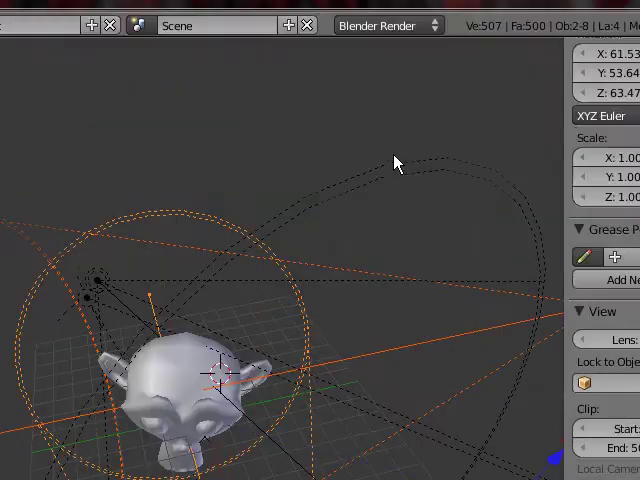
Select the spot lamp, then make the monkey head the active object
right_click(394, 183)
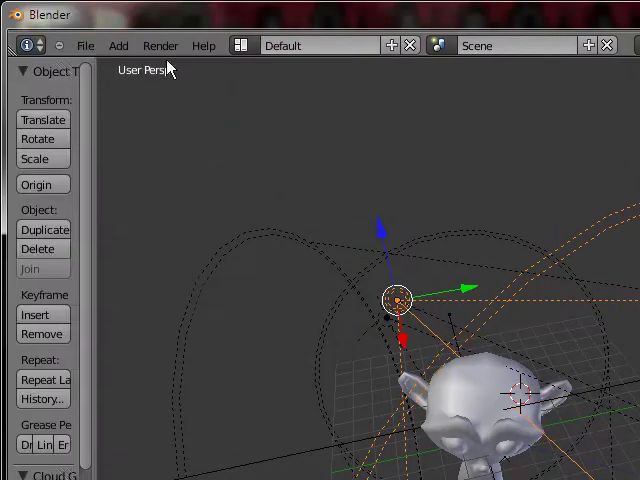
click(61, 26)
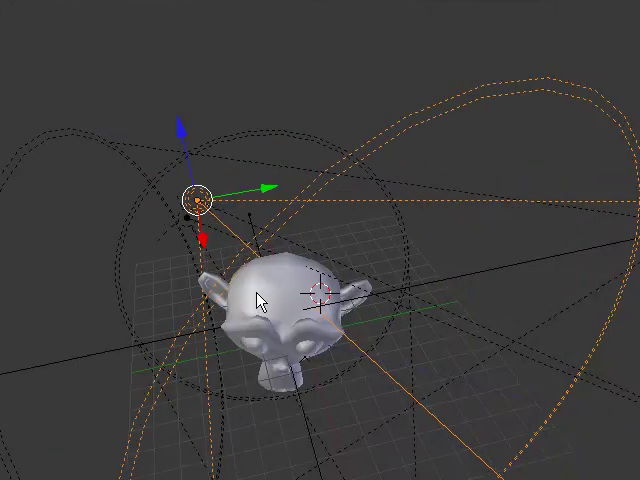
right_click(302, 316)
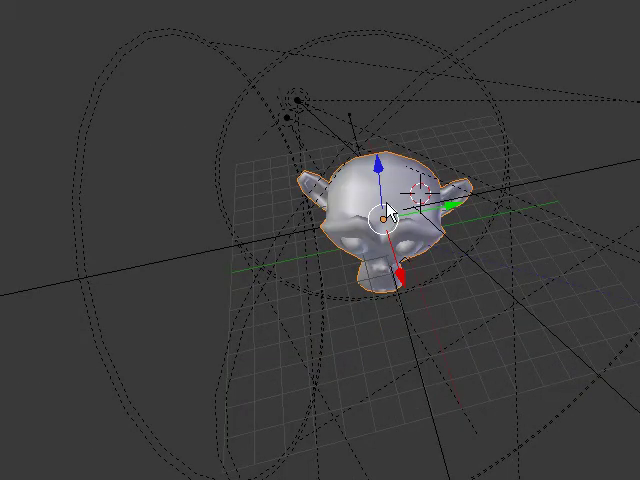
Delete the monkey head
key(x)
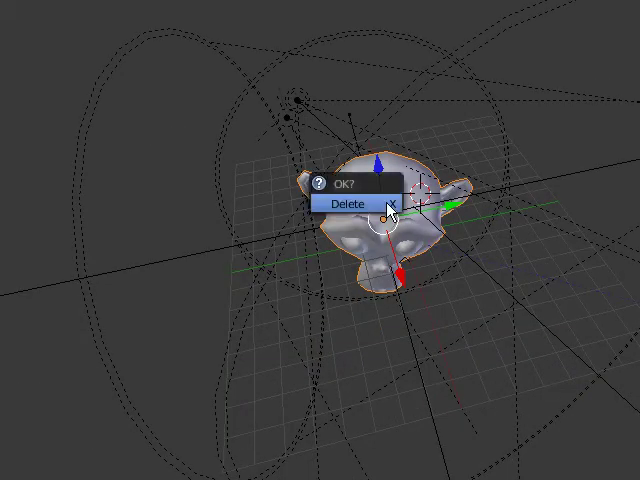
click(389, 210)
key(space)
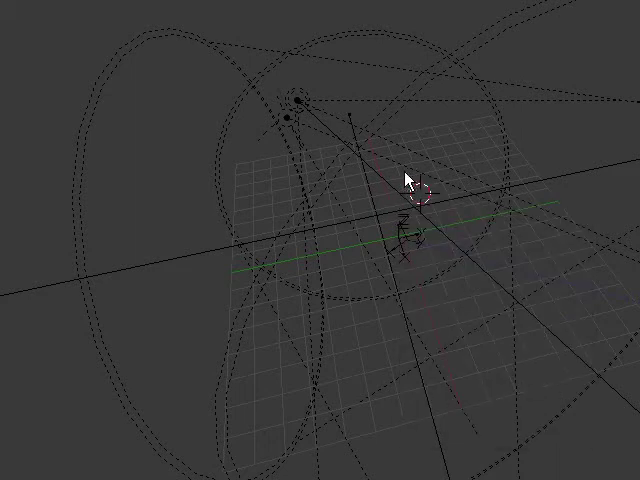
Add a cube mesh at the 3D cursor
key(shift+a)
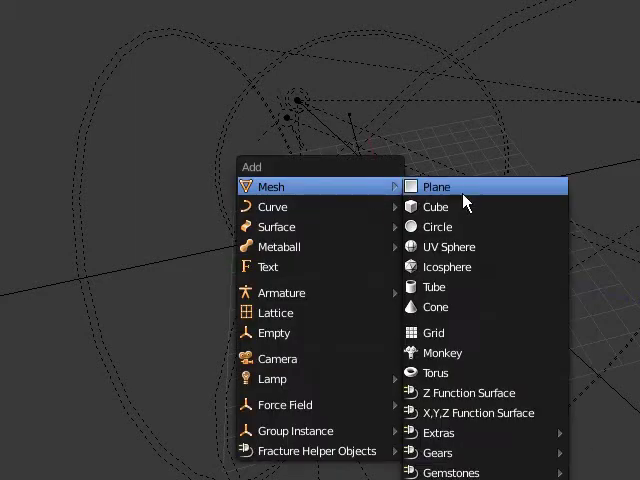
click(459, 206)
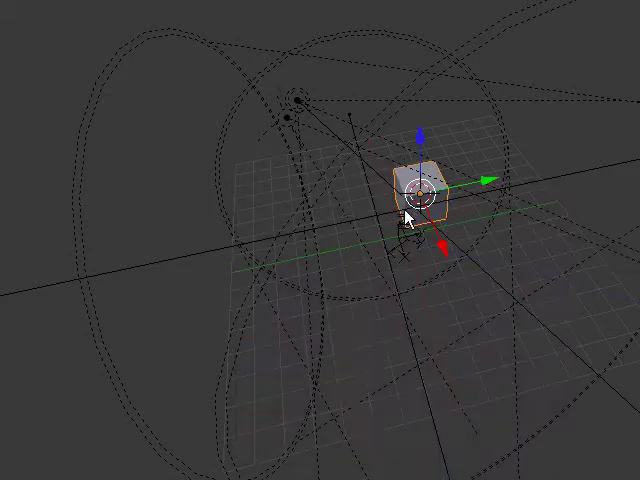
key(shift+a)
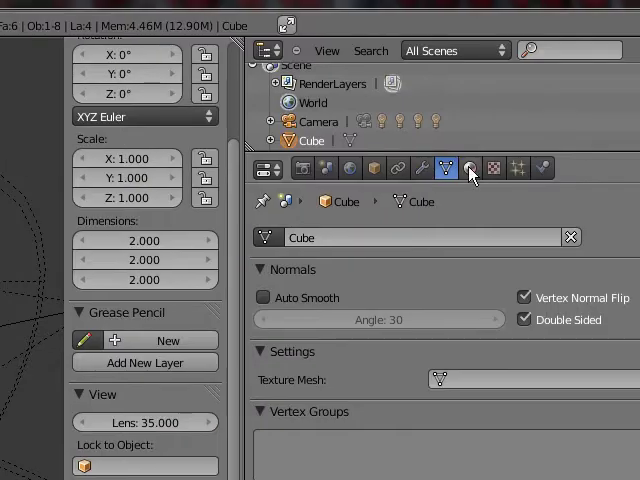
click(470, 169)
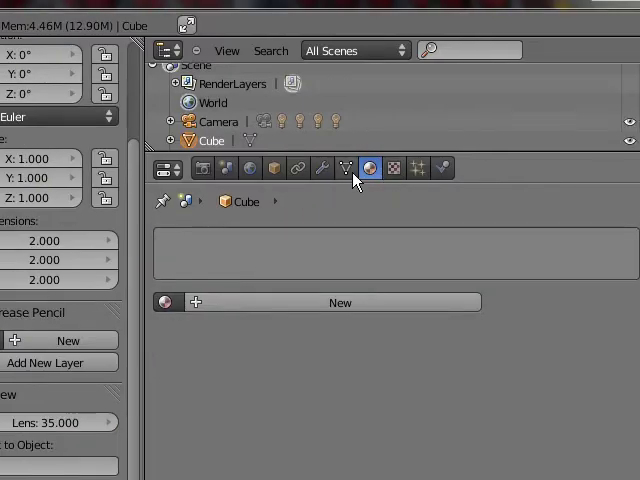
click(345, 169)
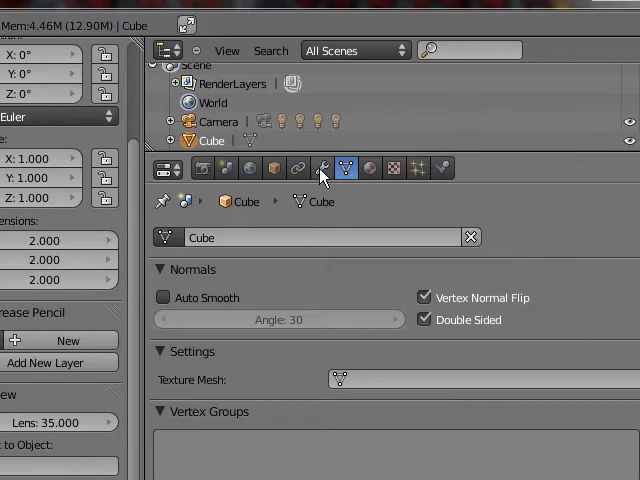
click(322, 169)
click(257, 263)
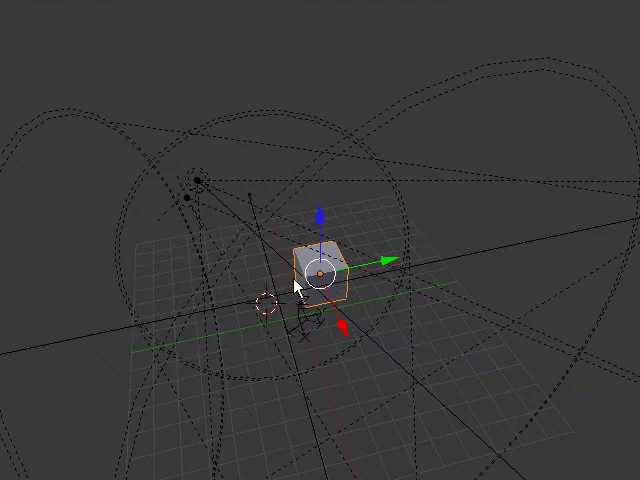
Add a new Suzanne monkey mesh and start moving it toward the cube
key(shift+a)
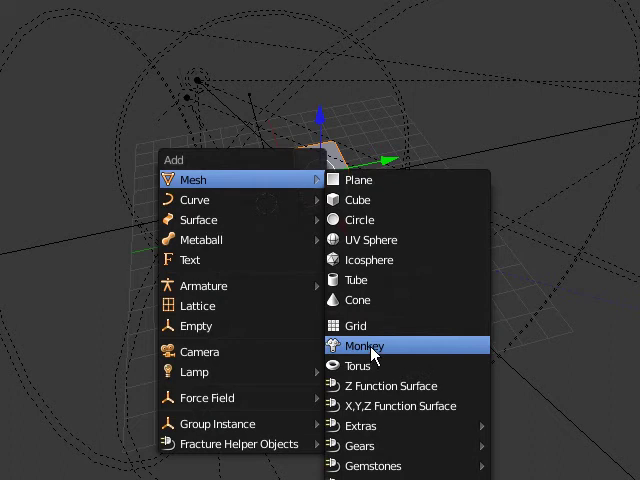
click(370, 352)
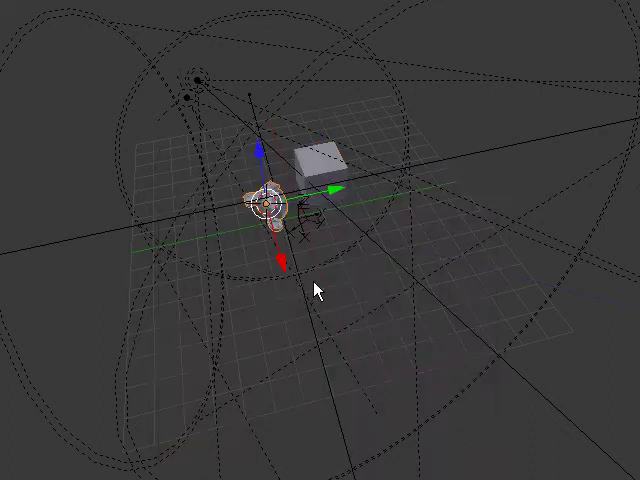
mouse_move(314, 290)
middle_down()
mouse_move(228, 259)
mouse_move(390, 171)
middle_up()
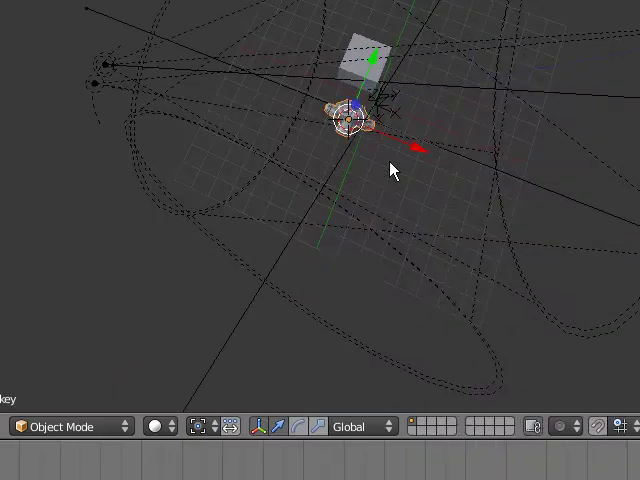
key(g)
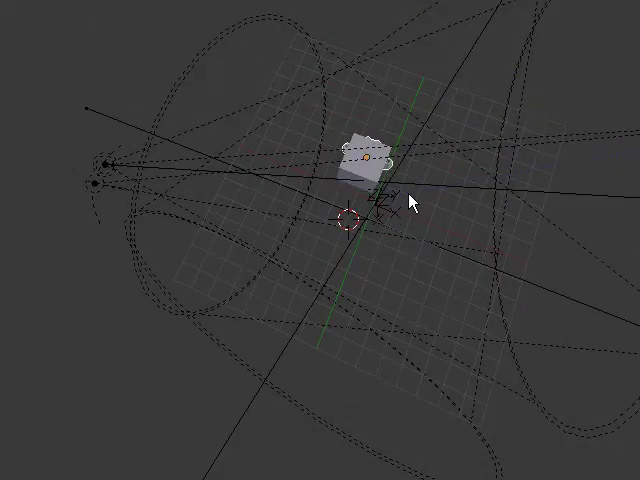
Drop Suzanne on top of the cube and orbit to a front view
click(416, 178)
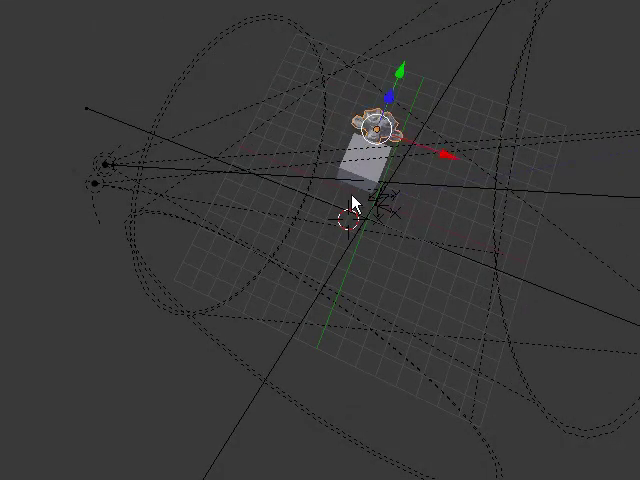
scroll(352, 205, up, 5)
mouse_move(403, 183)
shift+middle_down()
mouse_move(342, 273)
mouse_move(303, 276)
shift+middle_up()
key(n)
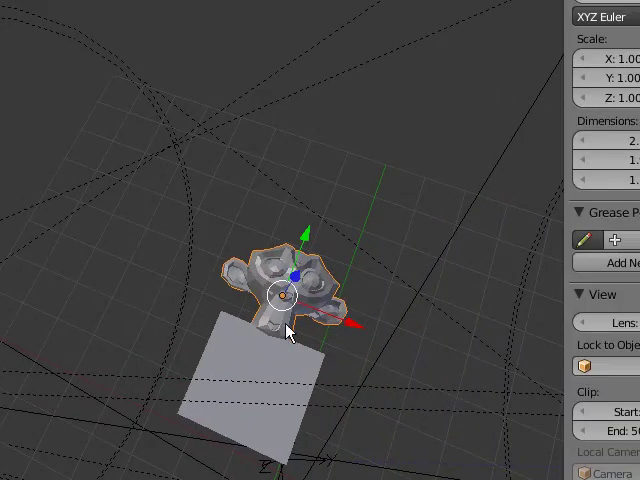
middle_drag(283, 350, 290, 326)
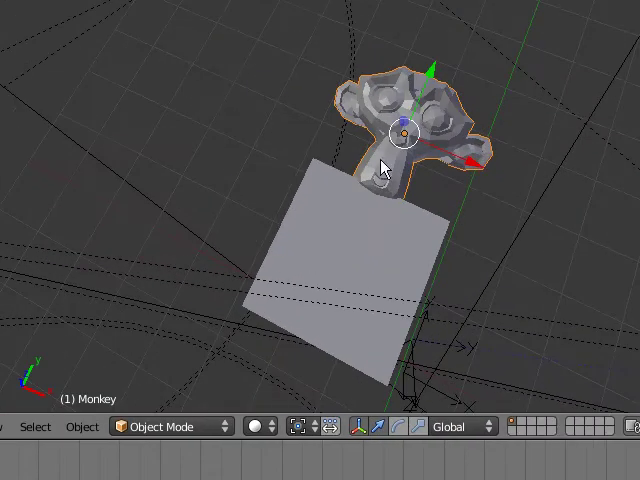
click(455, 231)
middle_drag(455, 231, 439, 167)
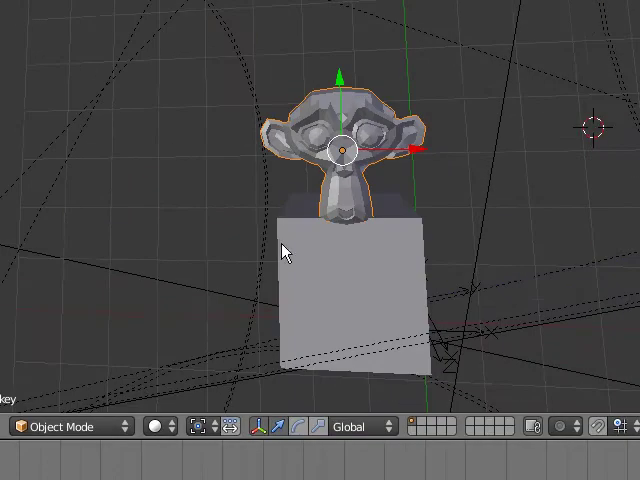
scroll(457, 243, down, 2)
scroll(457, 243, up, 2)
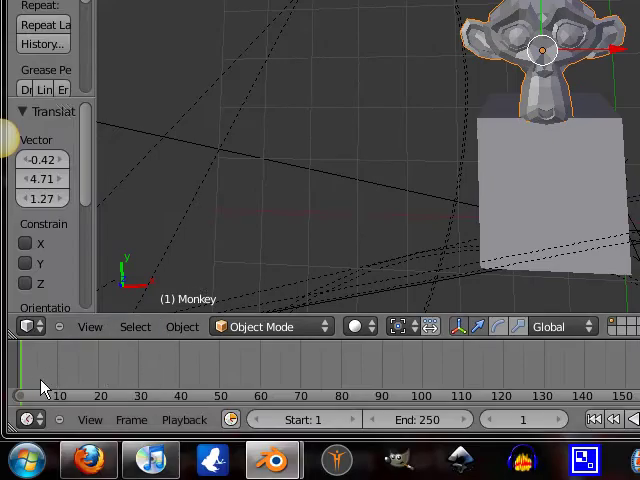
scroll(155, 375, down, 2)
scroll(153, 369, up, 1)
scroll(100, 360, up, 2)
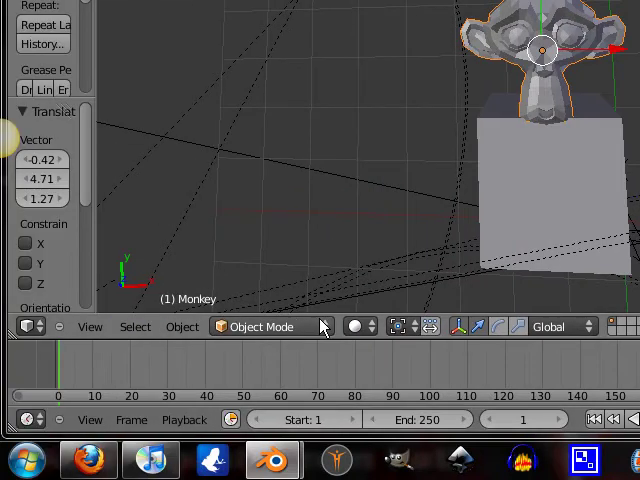
Switch Suzanne to Sculpt Mode and brush over its eyes and brow
click(322, 328)
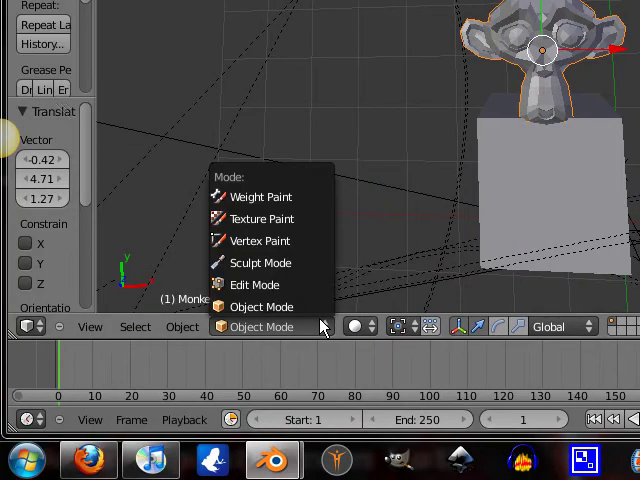
click(291, 262)
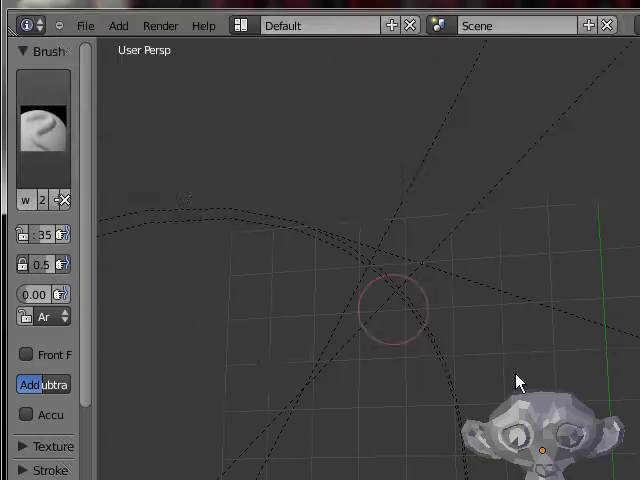
drag(448, 357, 414, 357)
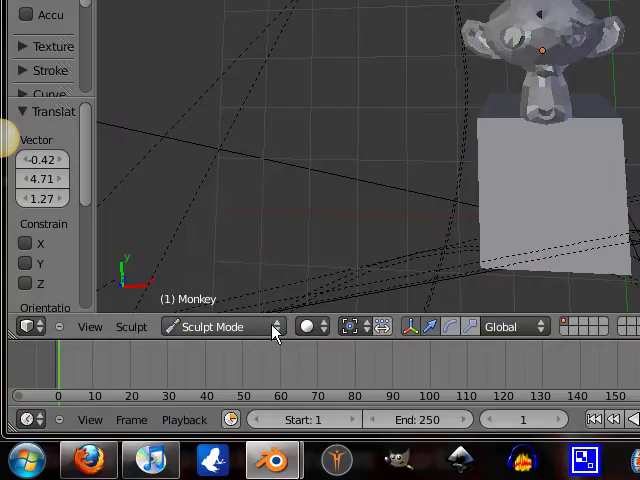
click(272, 326)
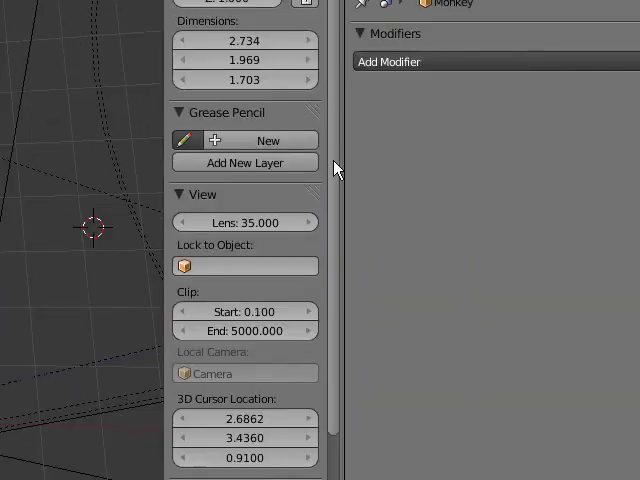
drag(335, 170, 333, 261)
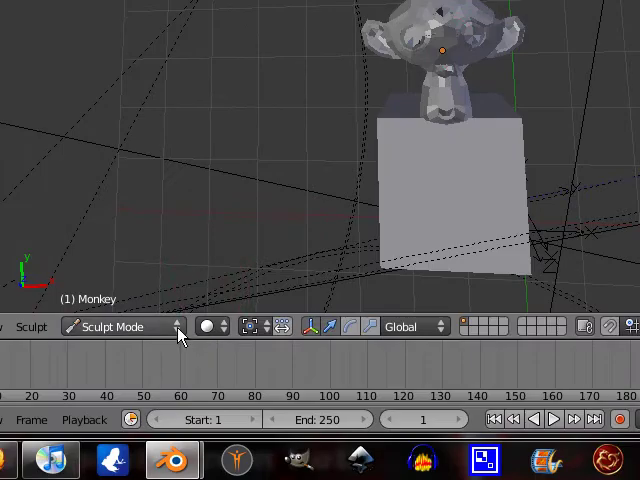
Return Suzanne to Object Mode and set the 3D cursor just above its head
click(177, 328)
click(168, 312)
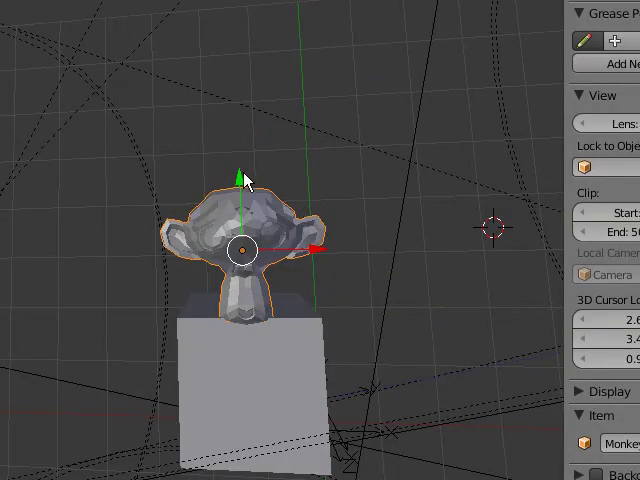
click(243, 157)
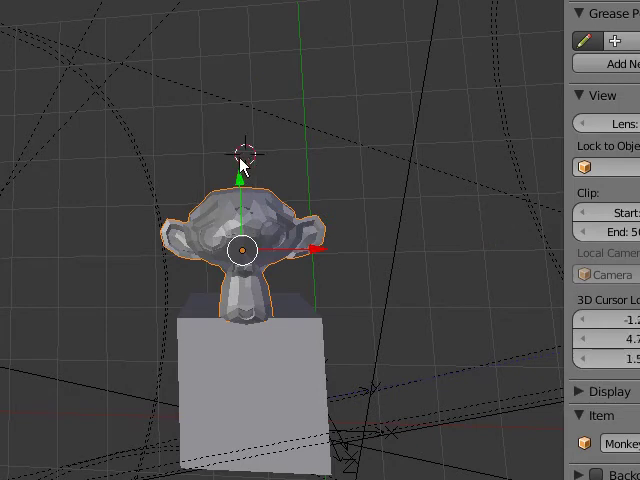
click(238, 156)
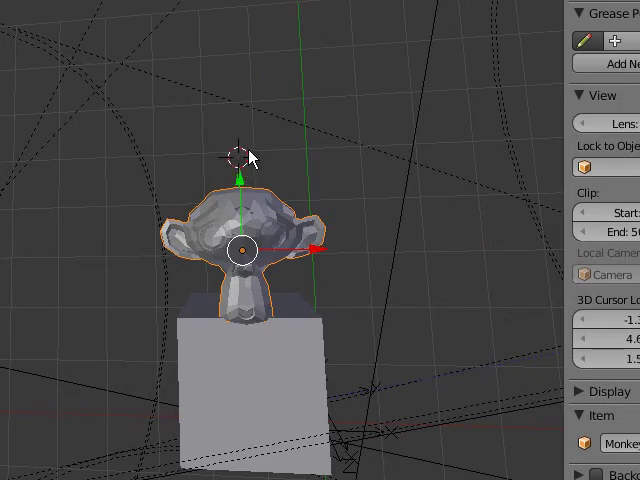
click(240, 150)
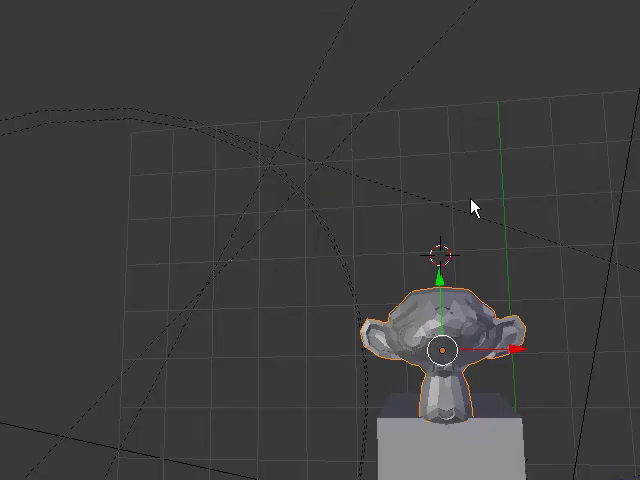
middle_drag(400, 281, 366, 293)
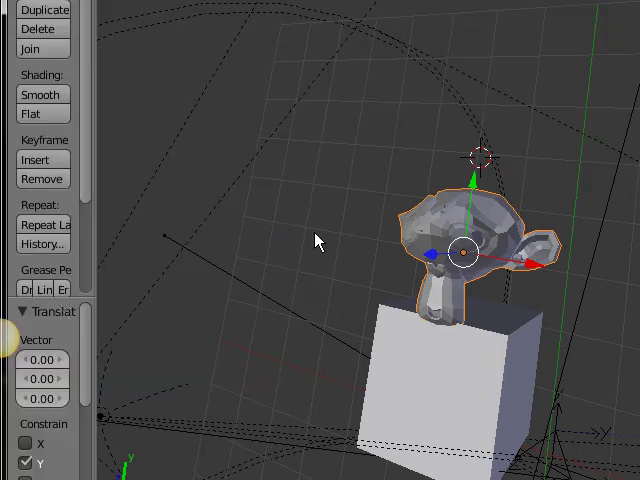
middle_drag(315, 242, 350, 247)
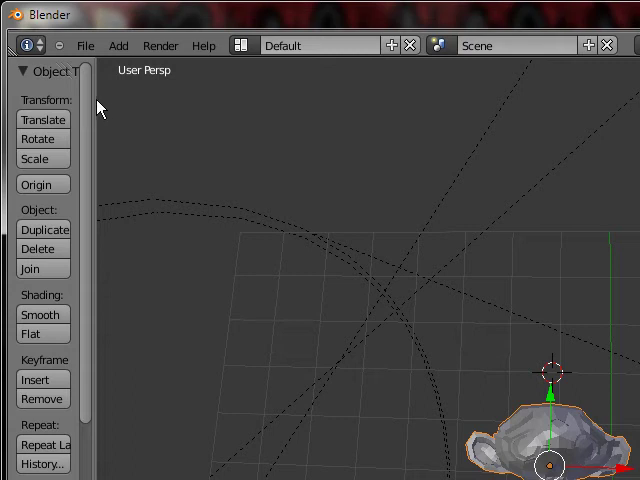
Widen the Tool Shelf, orbit around the monkey, then frame it from a higher angle
drag(94, 101, 197, 114)
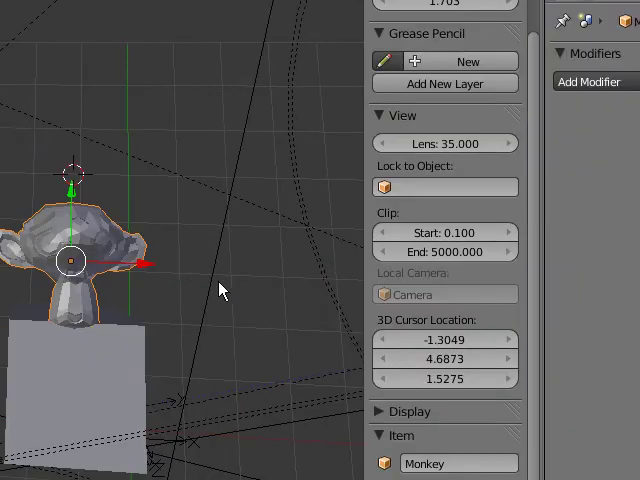
mouse_move(240, 300)
middle_down()
mouse_move(214, 307)
mouse_move(196, 260)
mouse_move(248, 263)
middle_up()
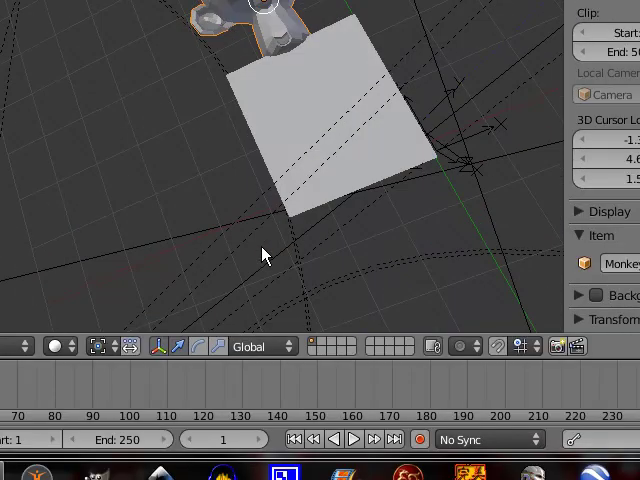
middle_drag(262, 256, 251, 290)
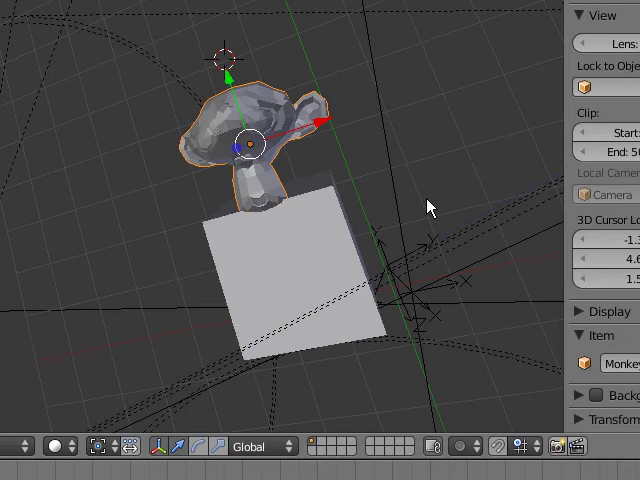
middle_drag(427, 207, 398, 240)
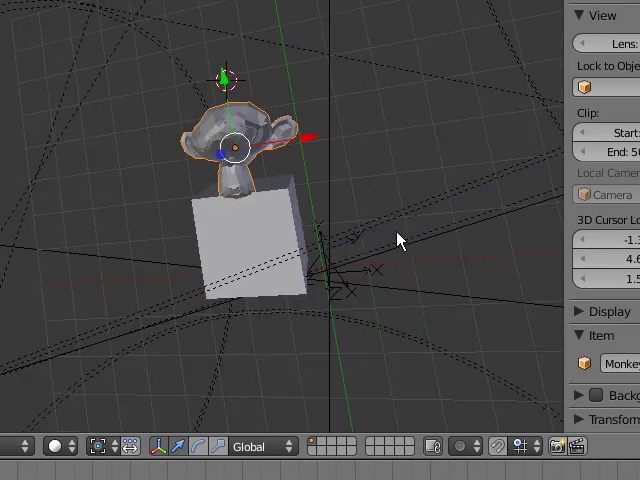
key(KP_Decimal)
scroll(398, 240, down, 3)
key(KP_8)
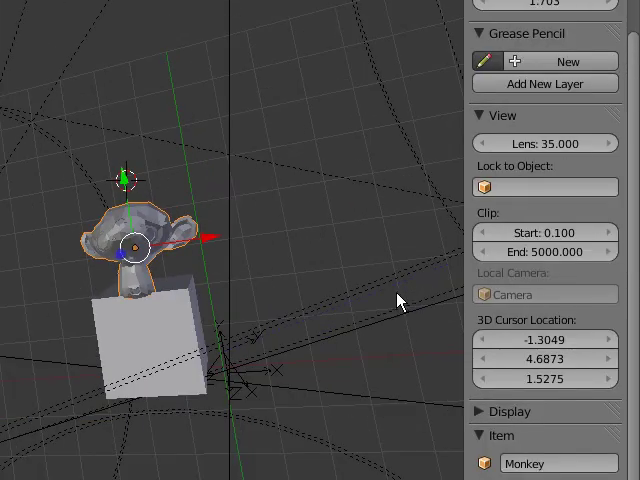
scroll(368, 362, up, 2)
scroll(368, 362, up, 2)
scroll(368, 362, up, 2)
scroll(368, 362, up, 2)
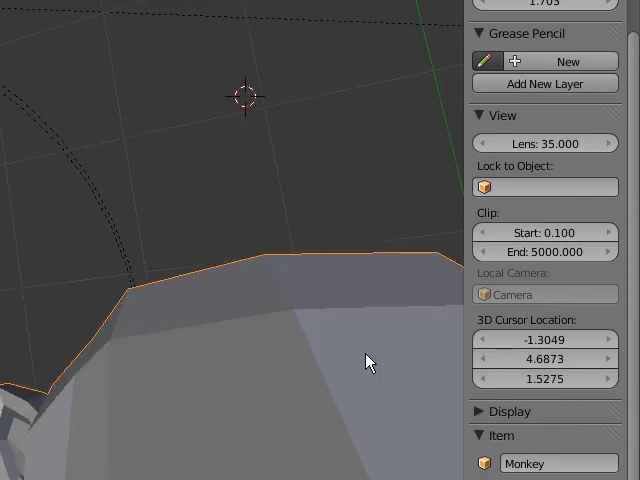
scroll(368, 362, down, 3)
scroll(368, 362, down, 2)
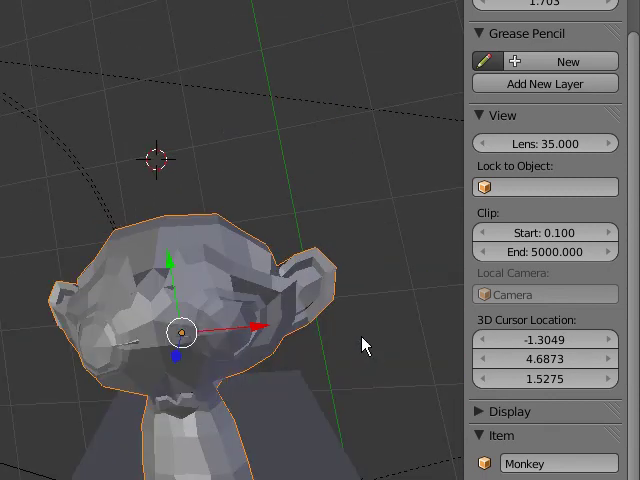